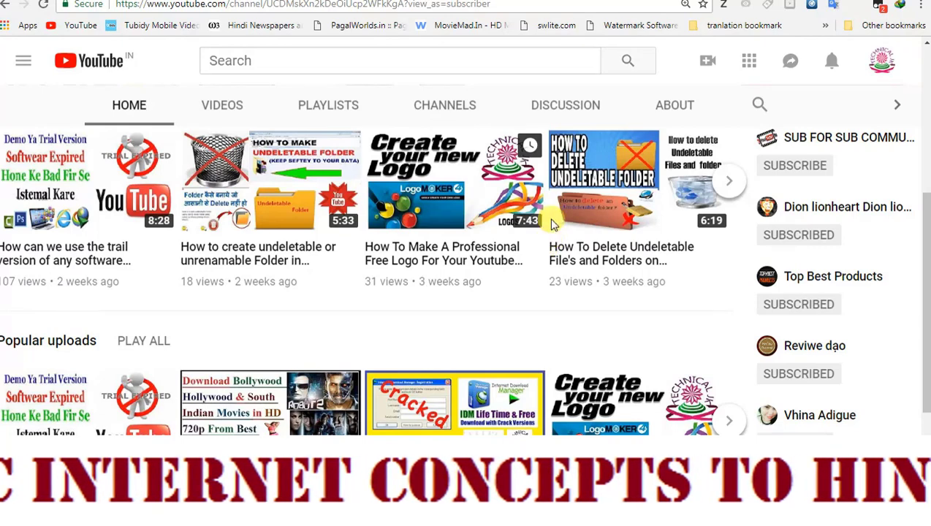
Step: Scroll the YouTube channel page back up and switch to the empty Camtasia project
mouse_move(926, 287)
mouse_down()
mouse_move(927, 124)
mouse_move(922, 313)
mouse_move(925, 169)
mouse_up()
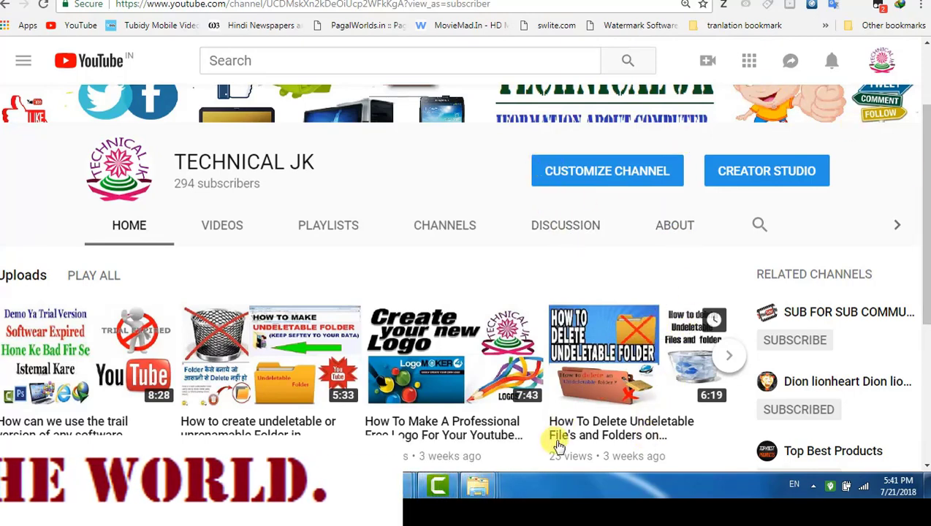
click(438, 488)
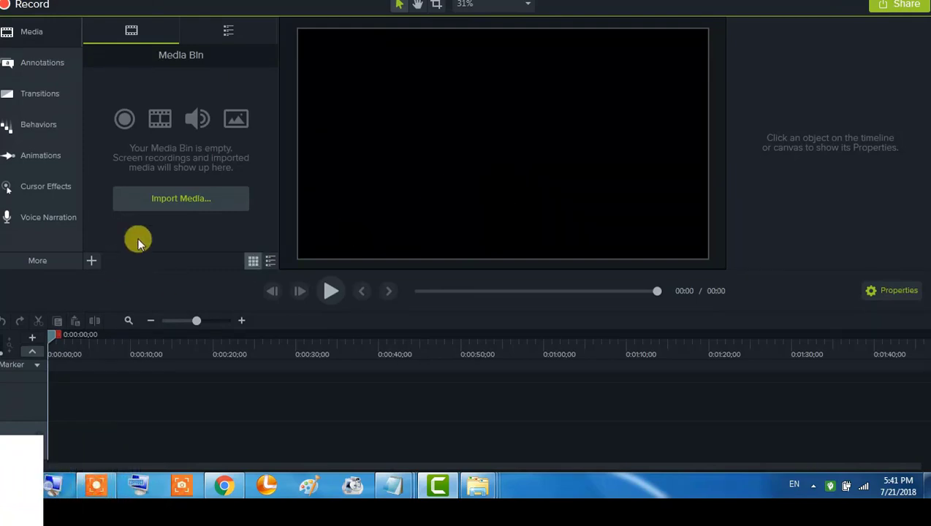
Step: Import Hard_Rock1024_768.jpg and place it at 0:00 on Track 1
click(180, 195)
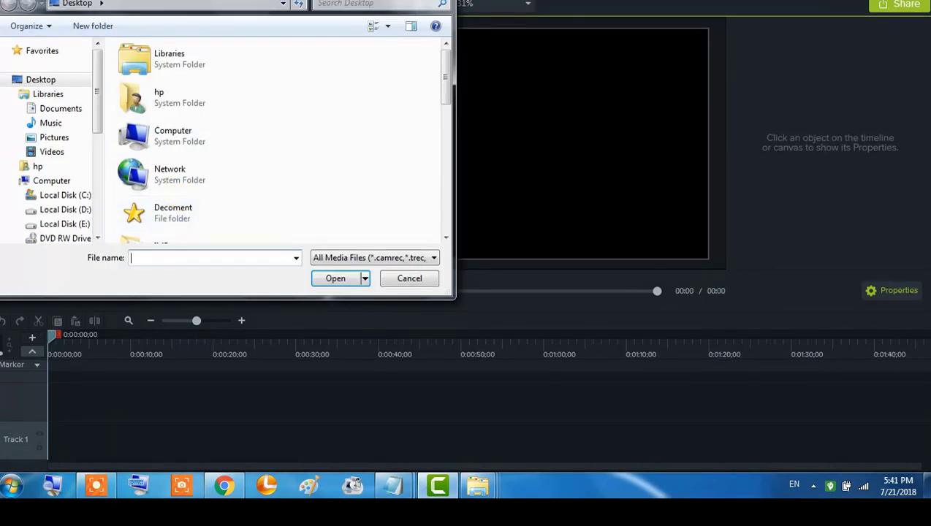
drag(447, 73, 451, 166)
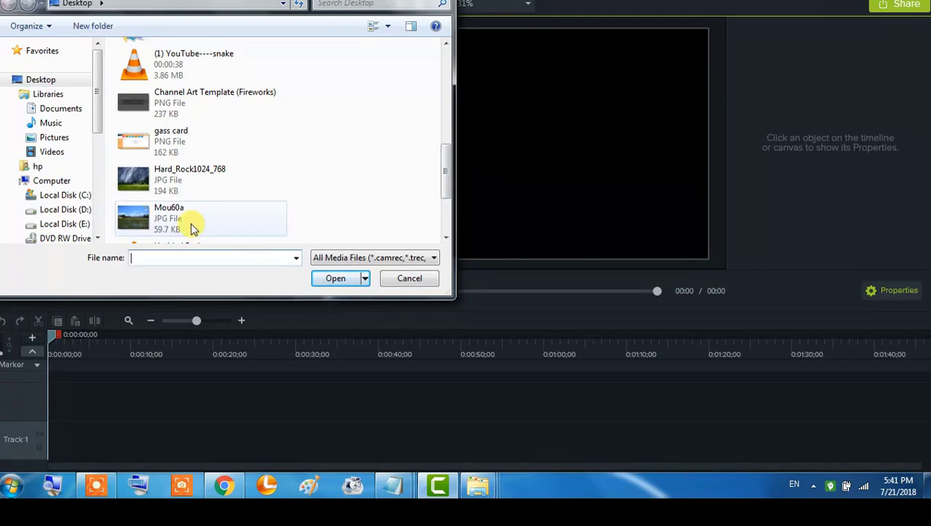
click(167, 180)
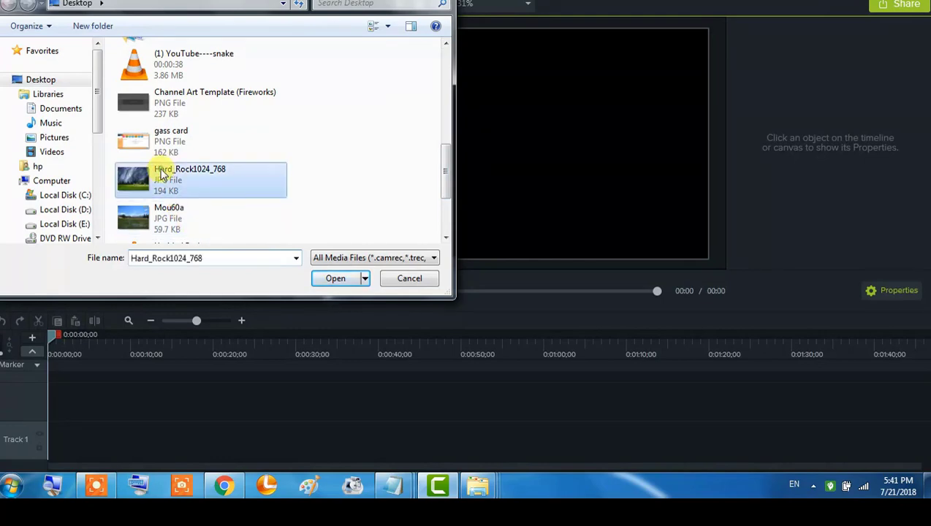
click(335, 280)
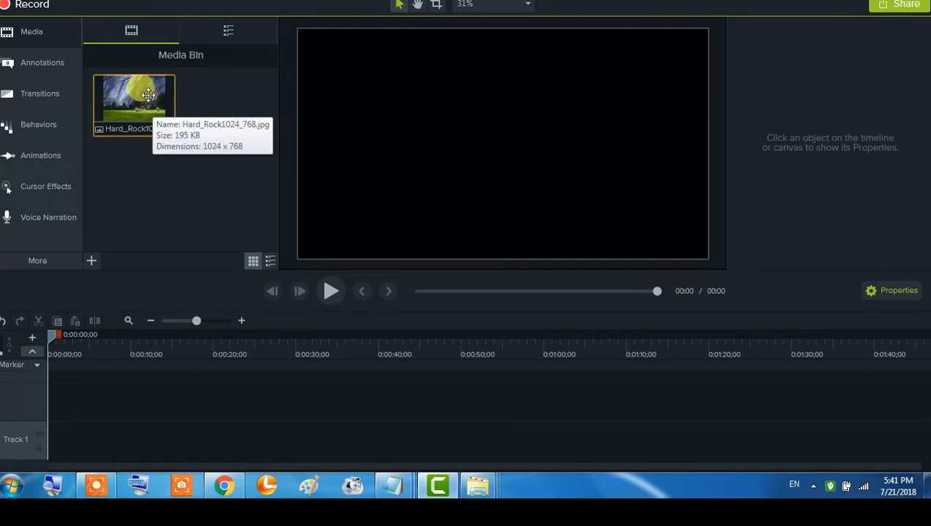
mouse_move(149, 103)
mouse_down()
mouse_move(141, 465)
mouse_move(91, 442)
mouse_up()
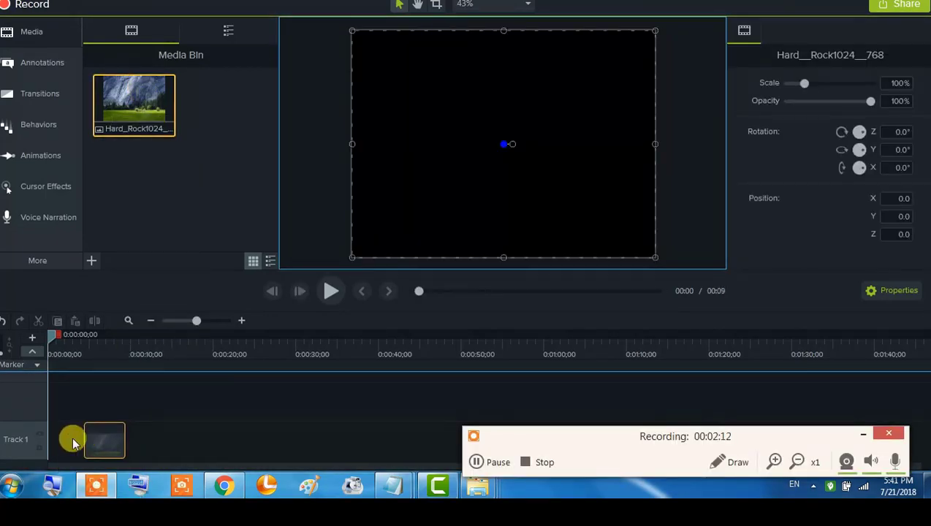
drag(90, 443, 38, 439)
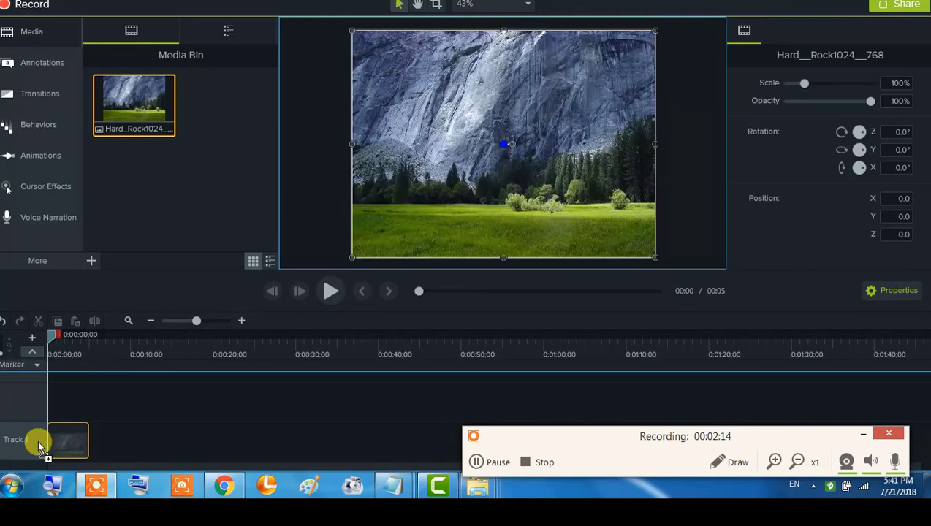
Step: Import Untitled Project.mp4 and drop it on a new Track 2 above the cliff image
click(92, 261)
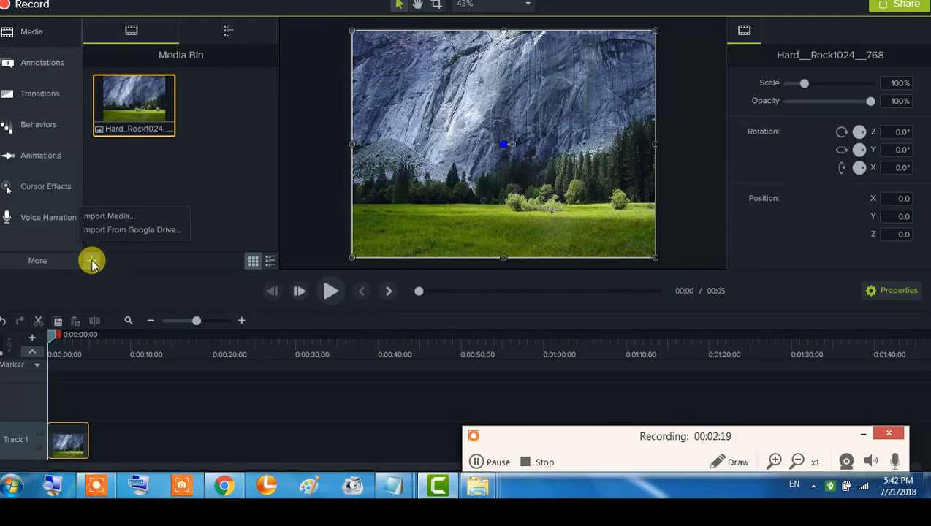
click(103, 220)
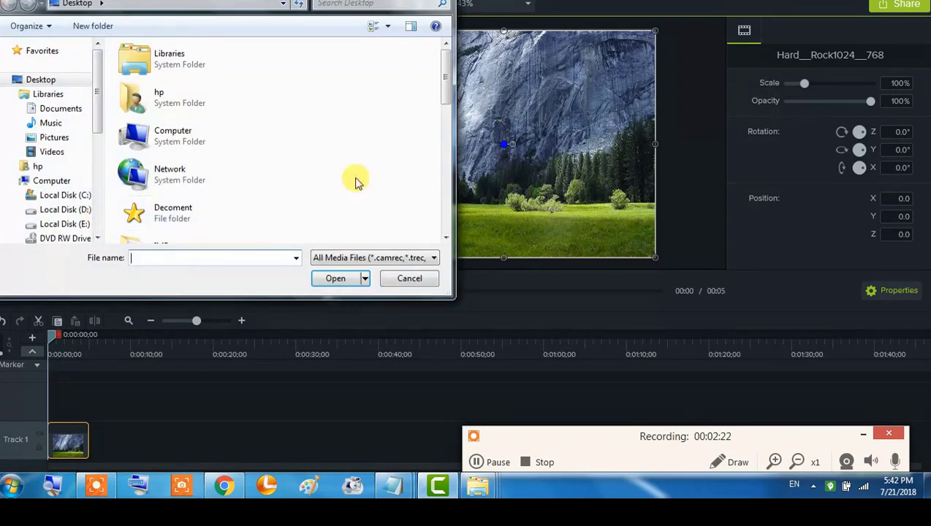
drag(445, 88, 447, 208)
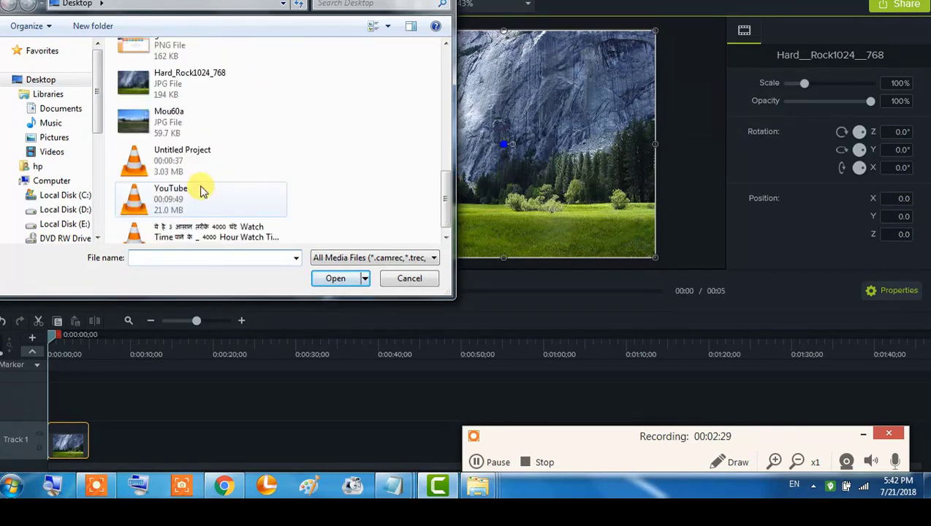
click(172, 162)
click(335, 279)
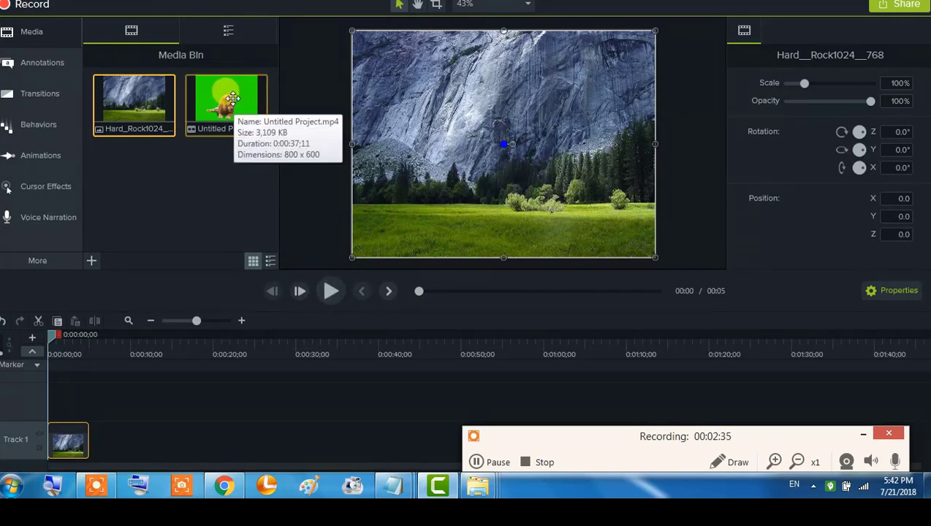
mouse_move(232, 97)
mouse_down()
mouse_move(78, 393)
mouse_move(48, 388)
mouse_up()
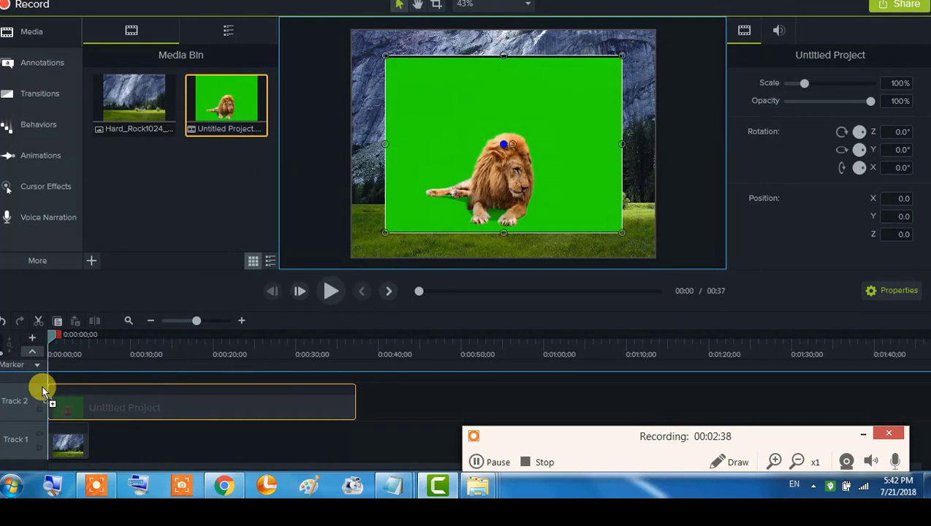
Step: Extend the cliff image to the lion clip's length and scale the lion to 132.2% to fill the canvas
click(85, 441)
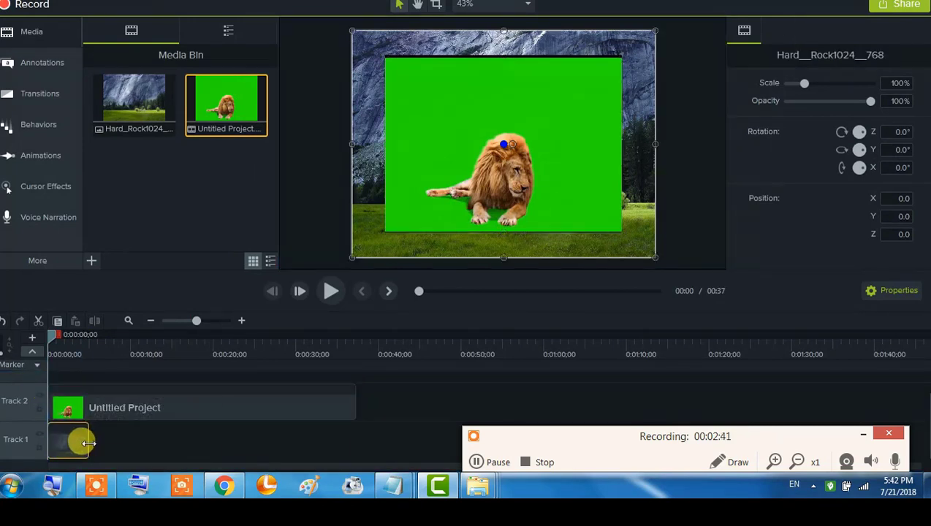
drag(88, 442, 356, 470)
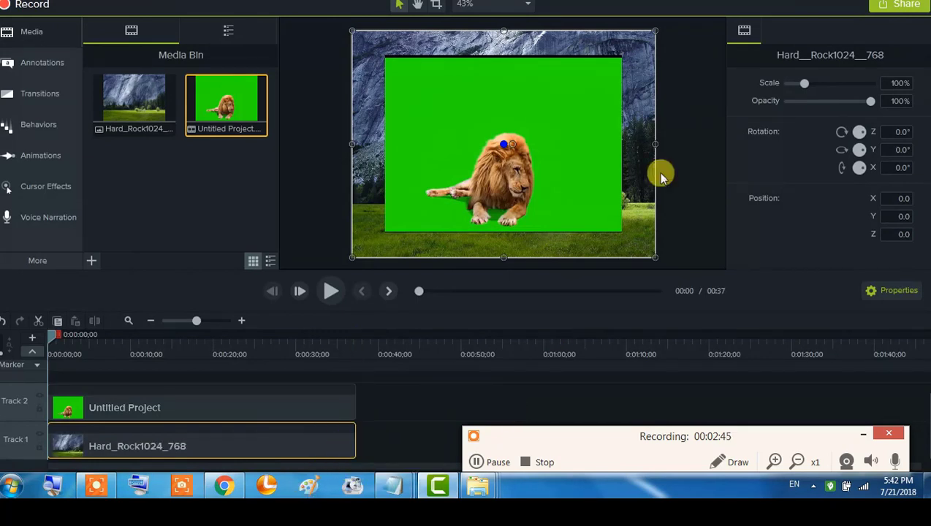
click(604, 175)
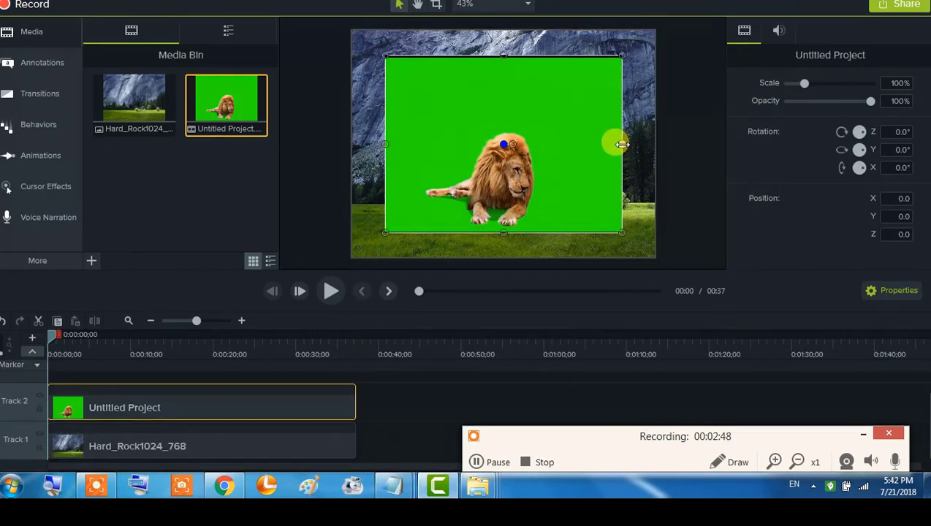
drag(620, 144, 642, 144)
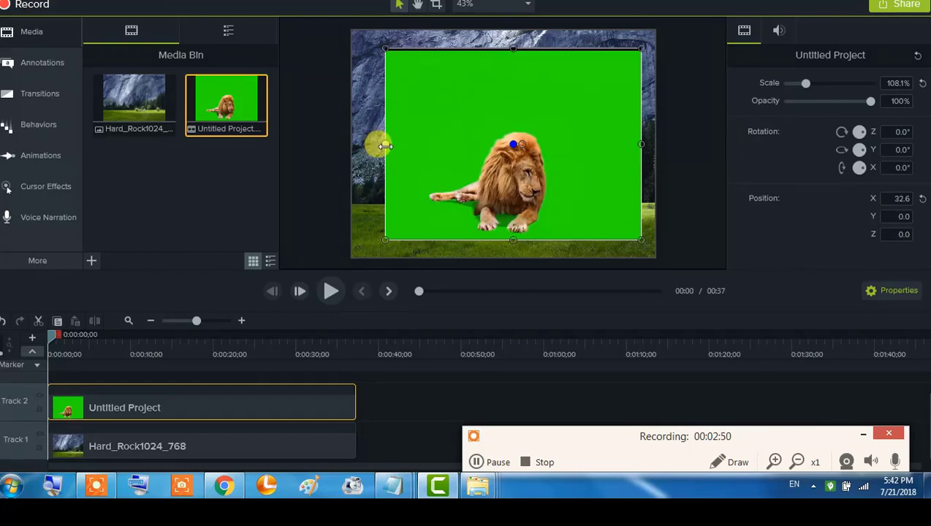
drag(385, 146, 353, 146)
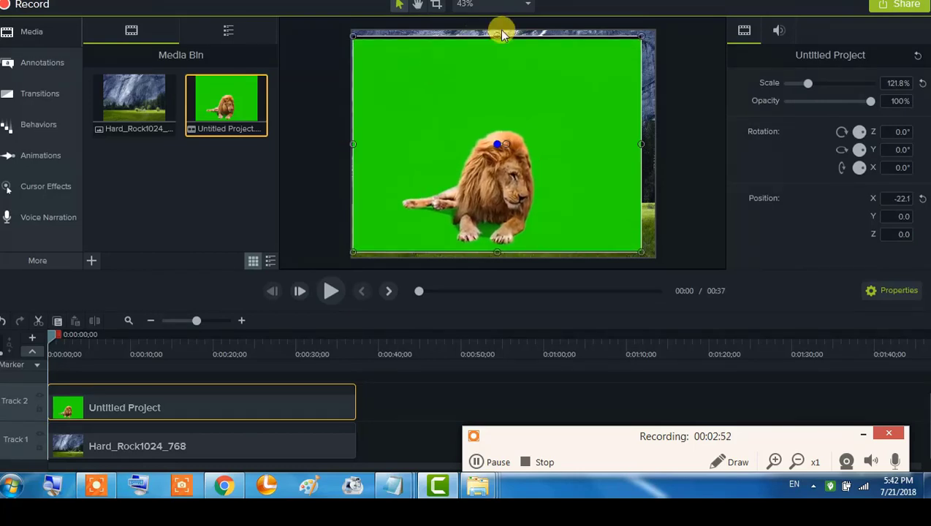
drag(501, 35, 501, 30)
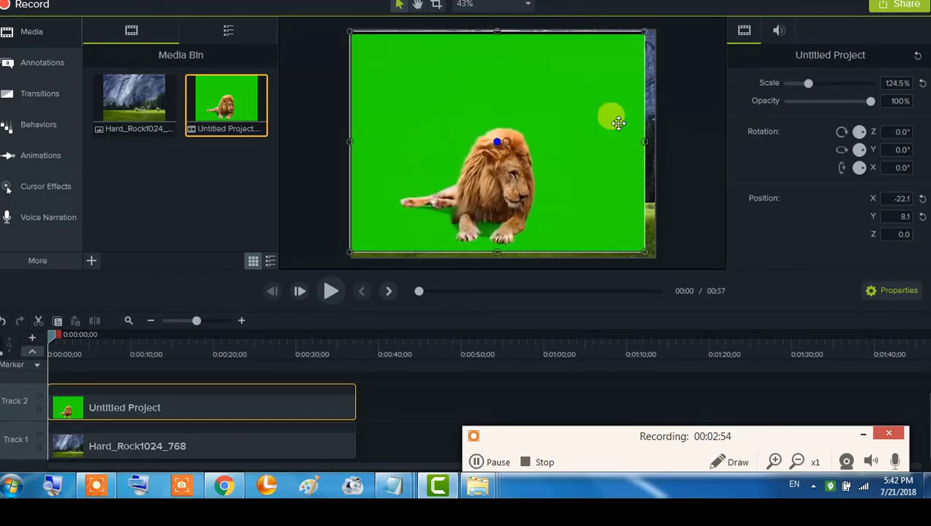
drag(644, 142, 658, 146)
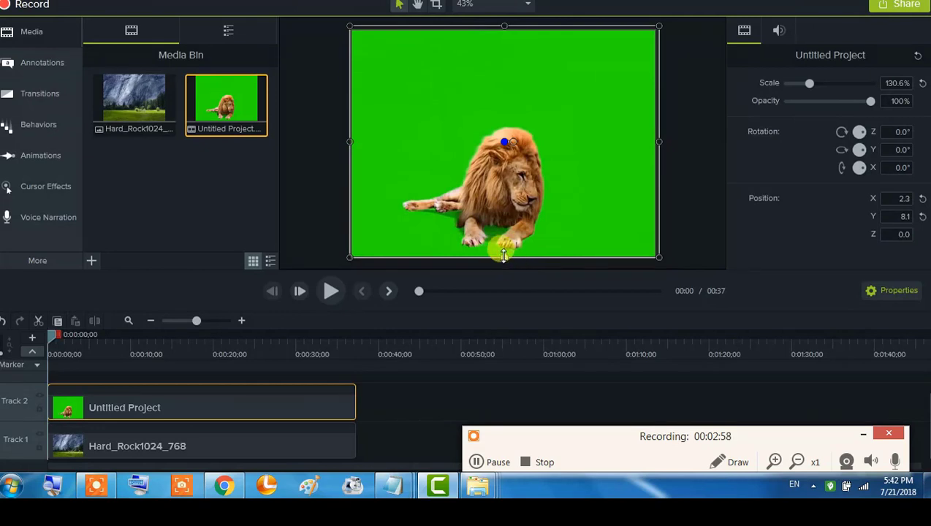
drag(504, 256, 504, 258)
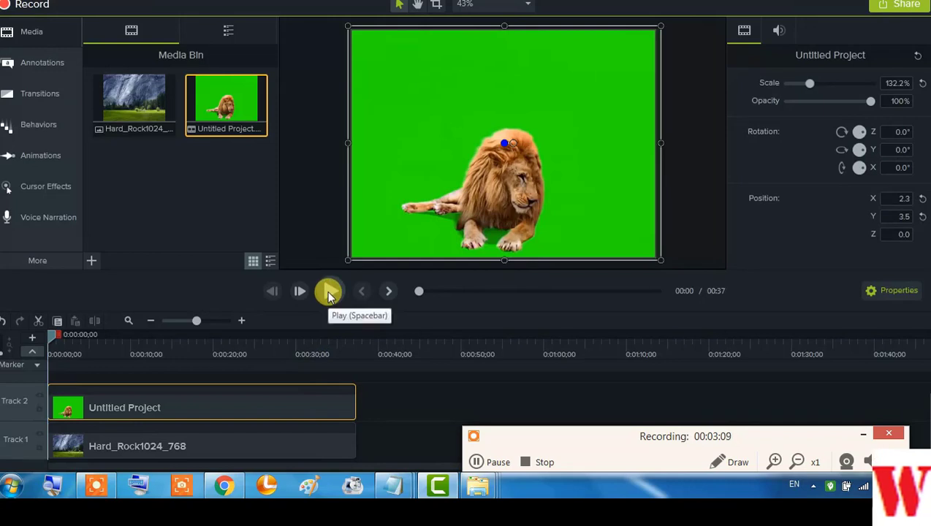
Step: Play the lion clip in the preview and pause it around 0:31
click(329, 293)
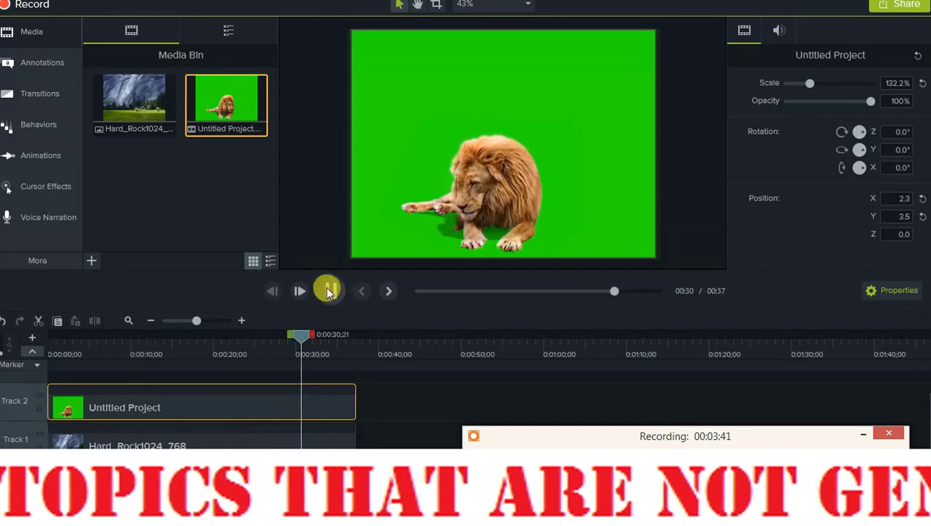
click(335, 293)
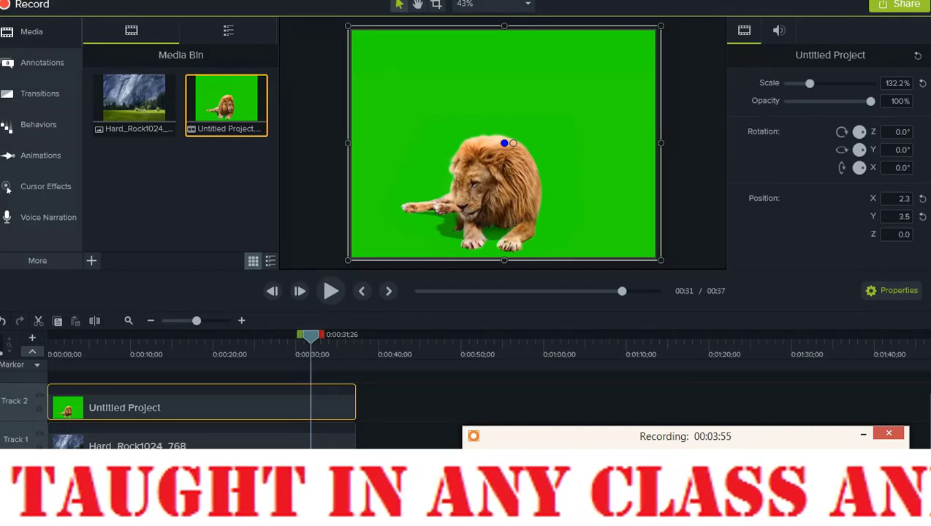
Step: Add the Remove a Color visual effect to the lion clip and ready its colour eyedropper
key(alt+m)
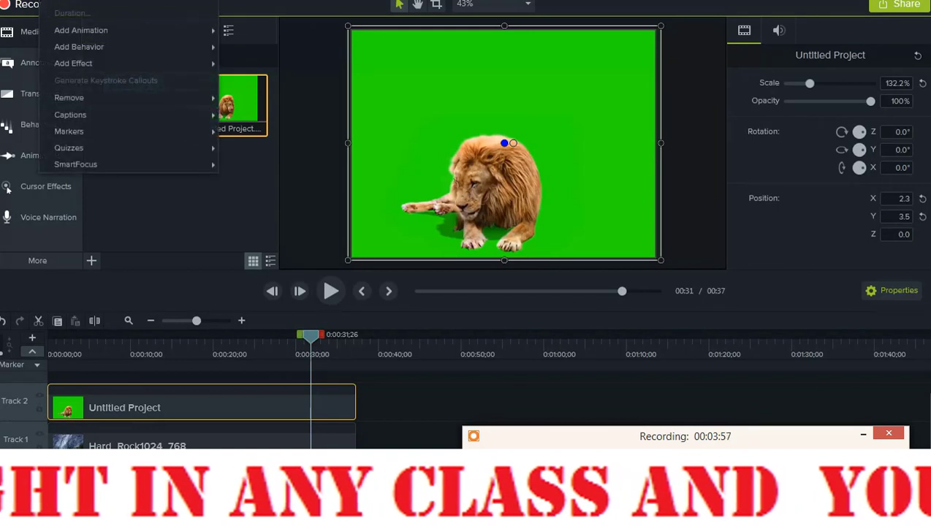
mouse_move(65, 64)
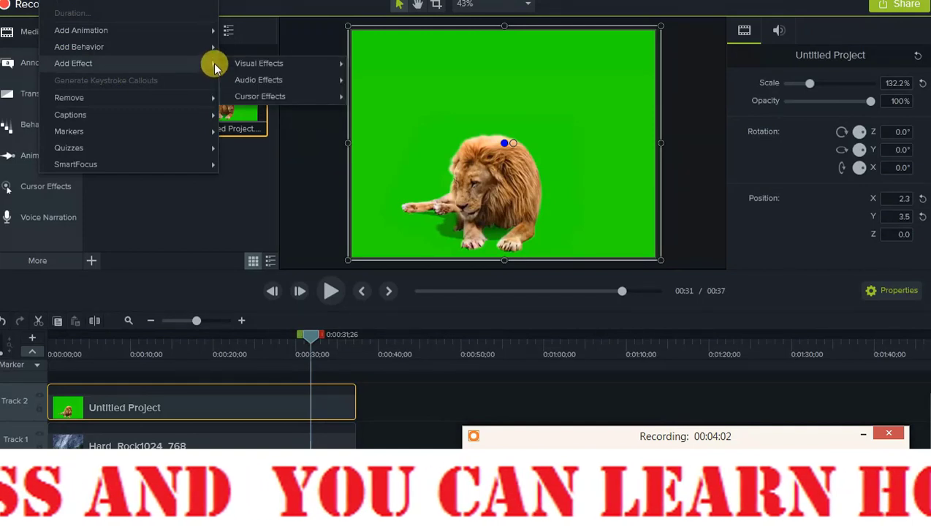
mouse_move(249, 64)
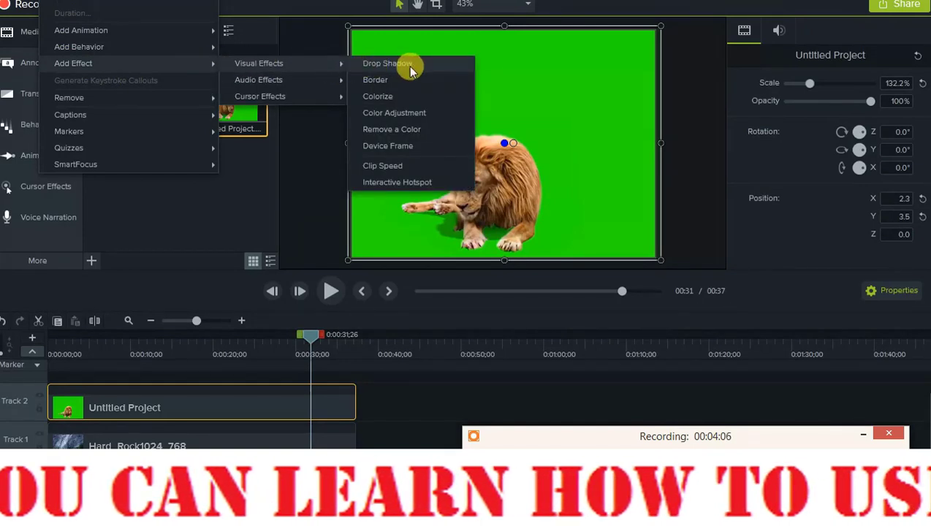
click(412, 134)
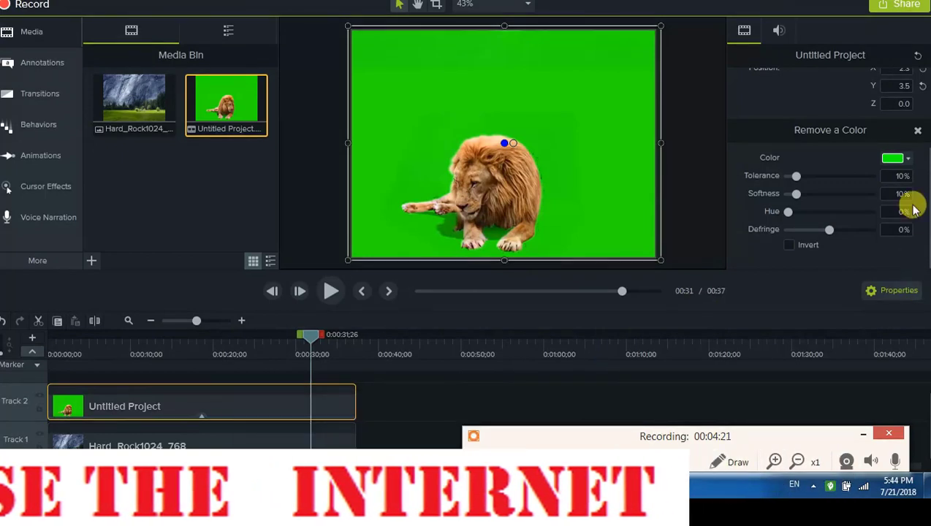
click(909, 160)
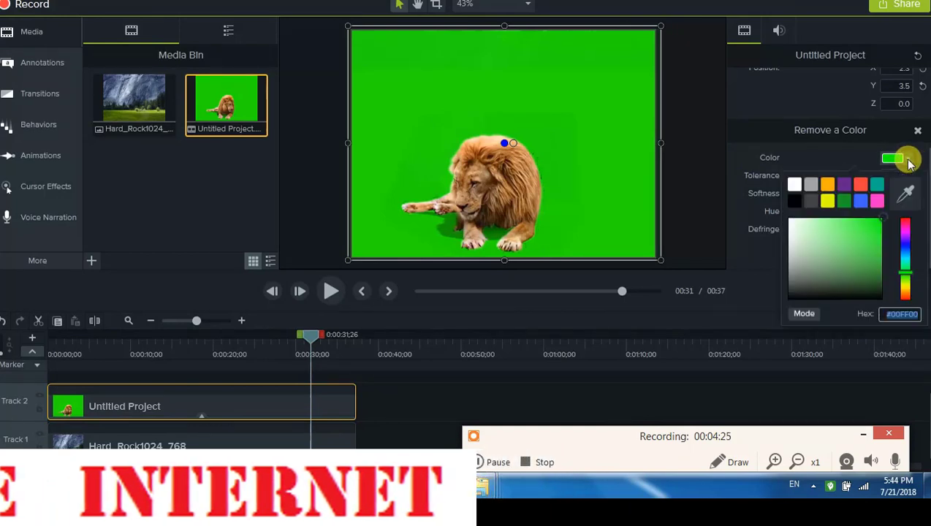
click(903, 199)
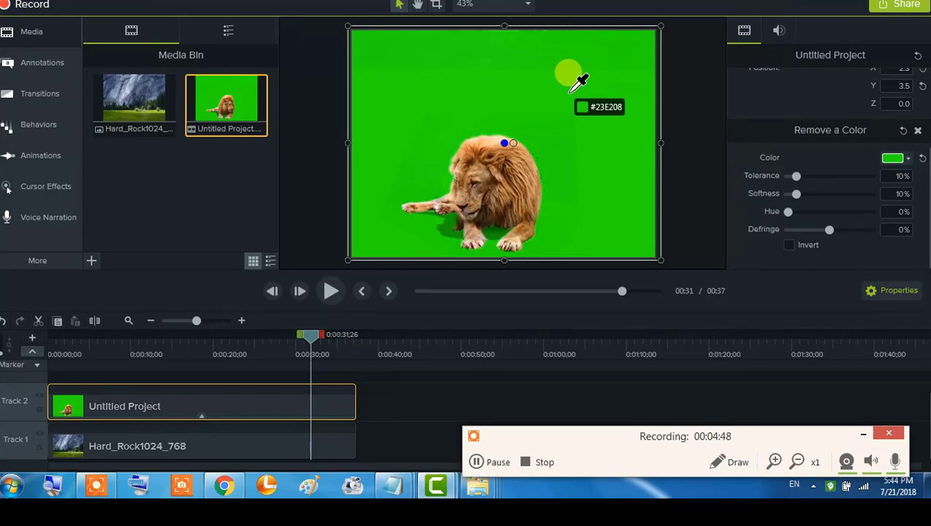
Step: Sample the green backdrop on the canvas as the colour to remove
click(574, 87)
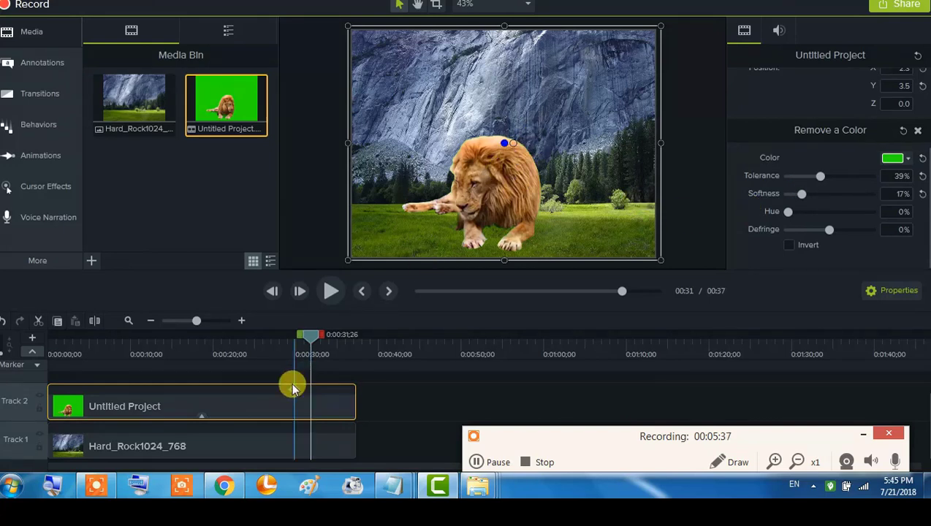
drag(310, 344, 50, 363)
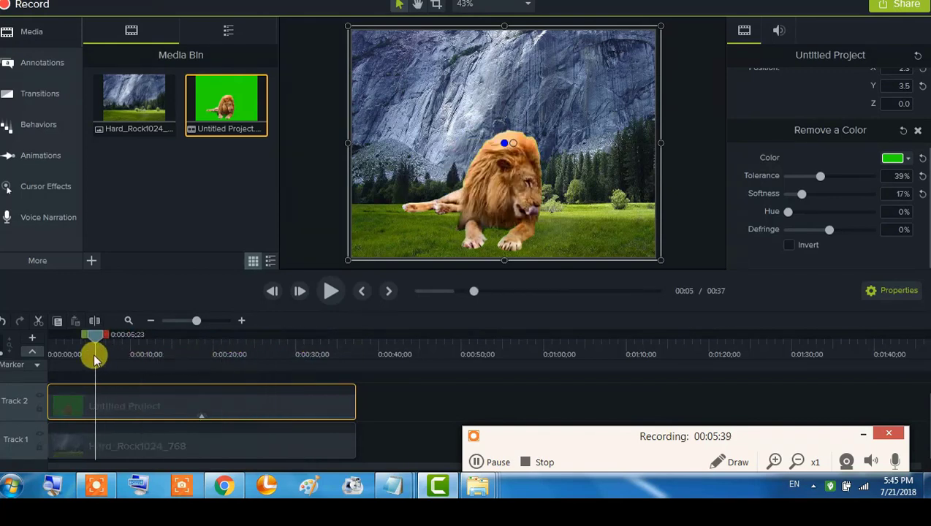
click(331, 290)
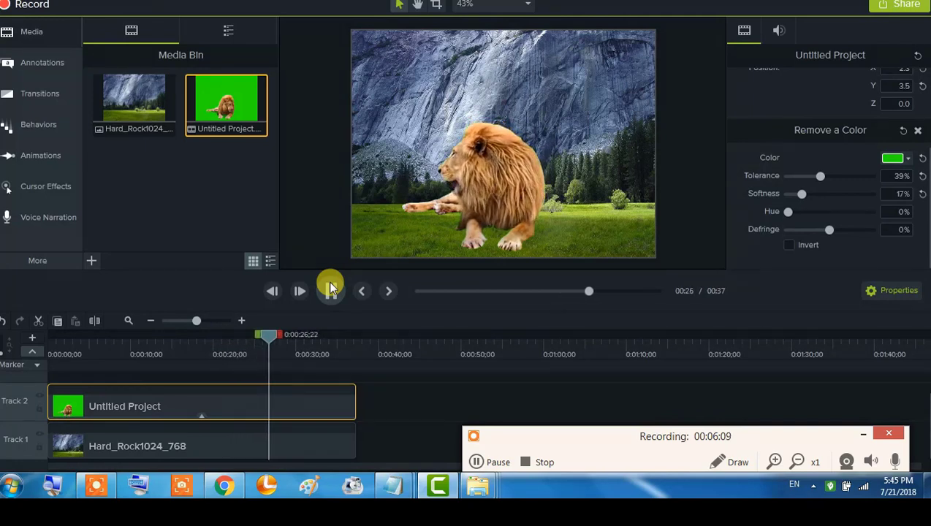
click(333, 292)
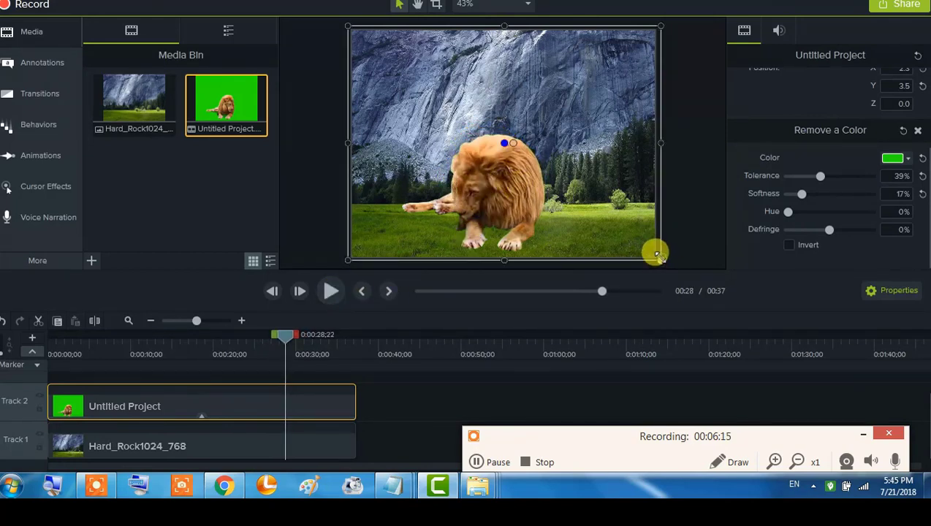
Step: Shrink the lion to well under half size and place it on the grass at right
drag(656, 254, 535, 167)
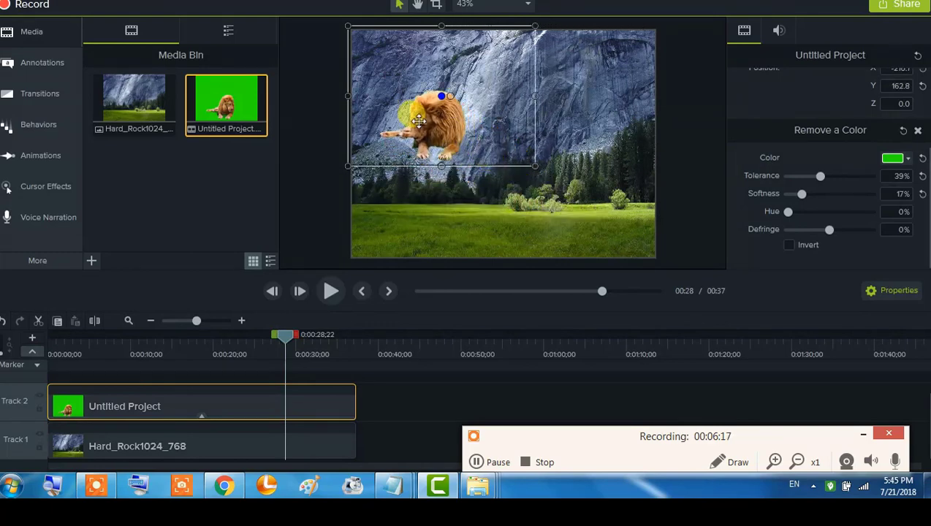
drag(426, 115, 400, 188)
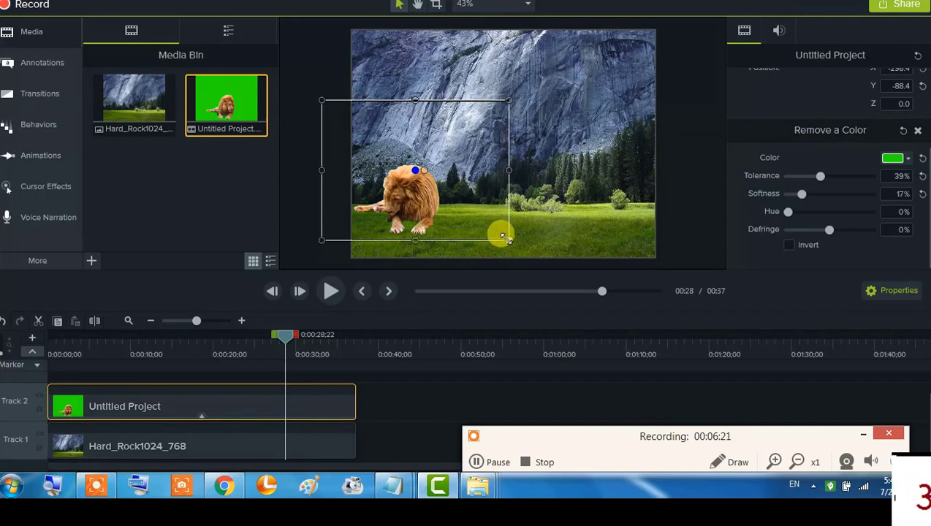
drag(502, 236, 461, 204)
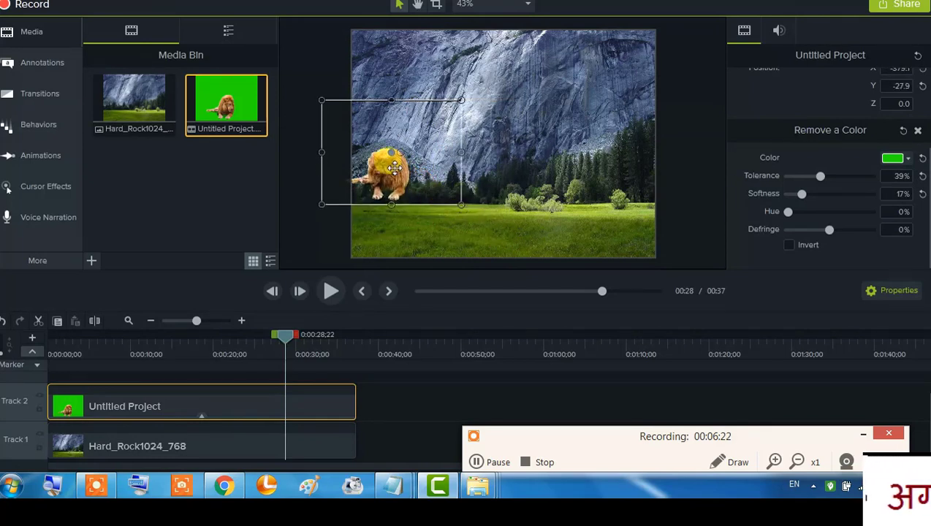
mouse_move(395, 168)
mouse_down()
mouse_move(619, 211)
mouse_move(619, 223)
mouse_up()
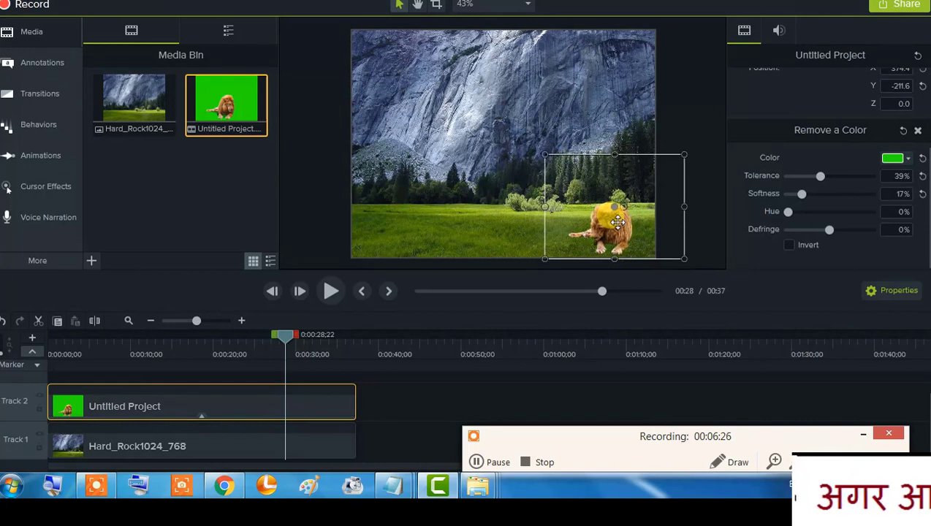
Step: Replay from an earlier point, then move the lion onto the left grass (about X -307, Y -109.3)
drag(282, 334, 80, 364)
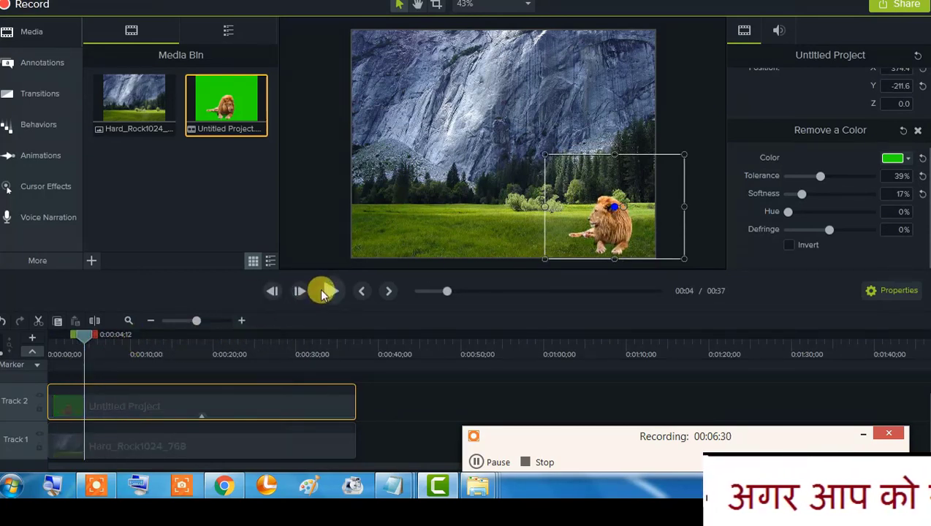
click(329, 291)
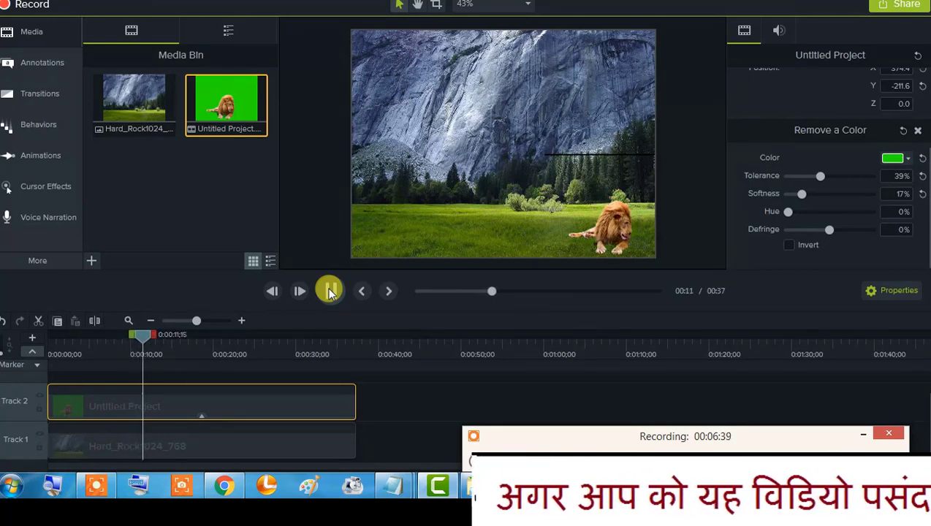
click(618, 223)
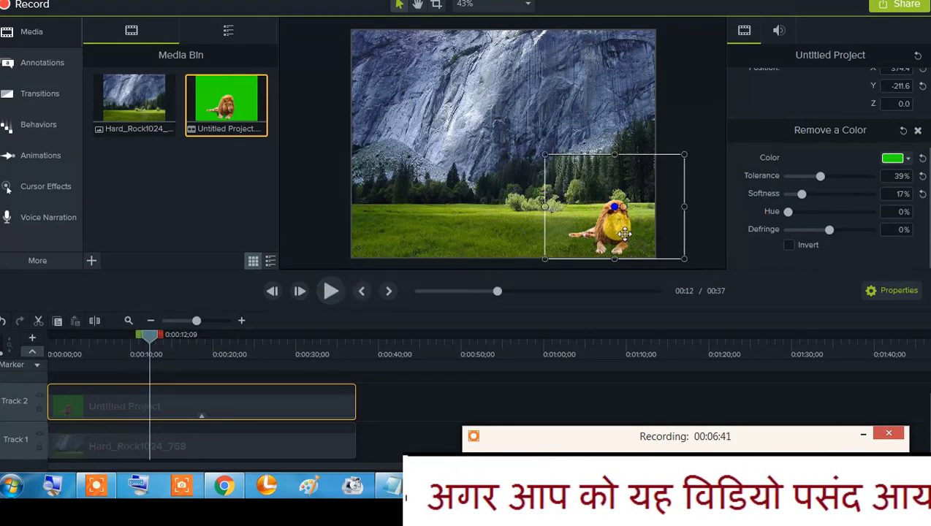
drag(625, 234, 422, 202)
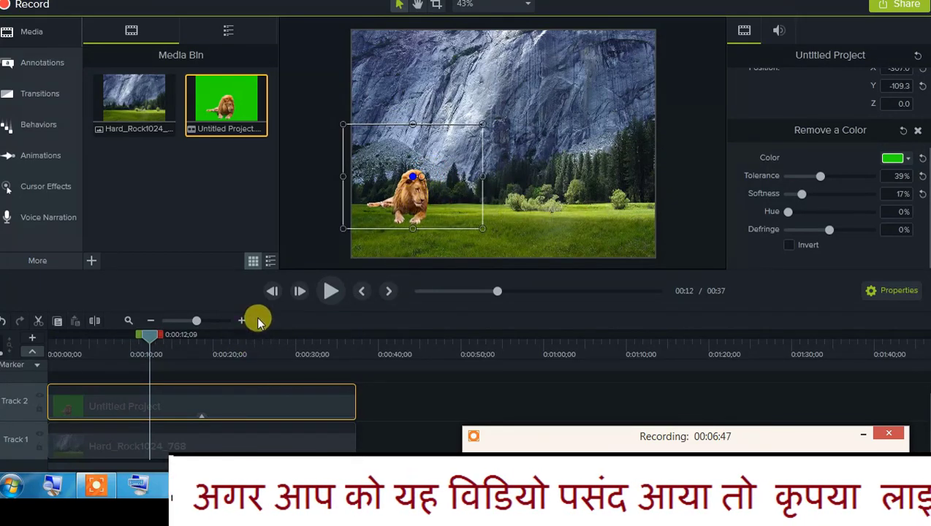
Step: Shrink the lion further and set it on the central grass at Y -144.2, previewing the result
click(325, 293)
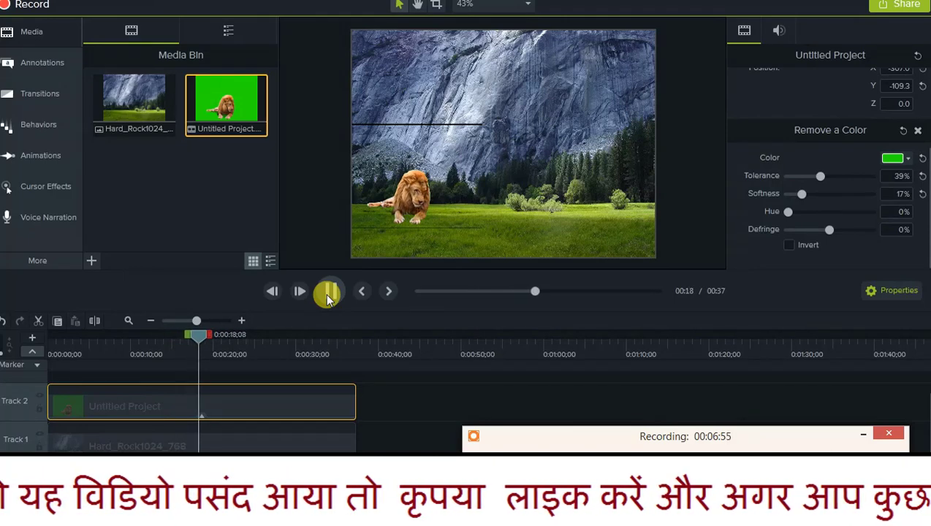
click(327, 294)
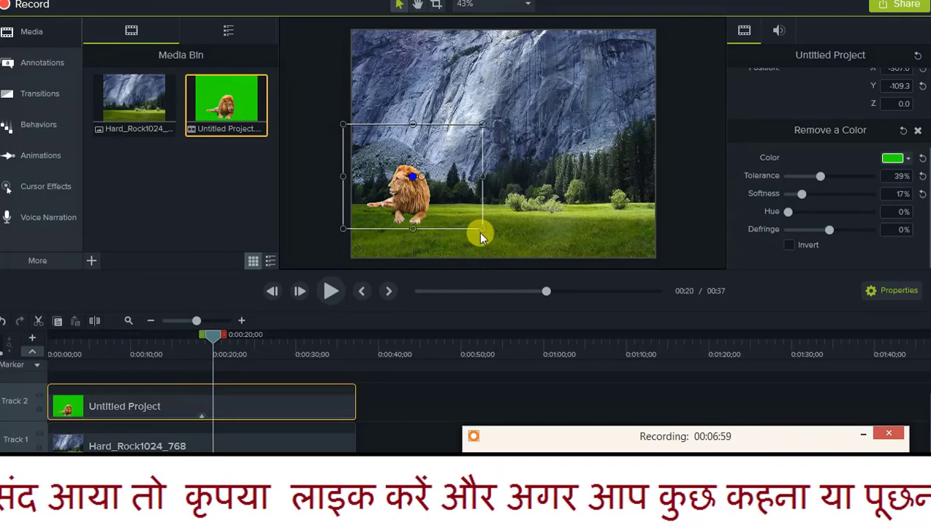
mouse_move(475, 226)
mouse_down()
mouse_move(442, 198)
mouse_move(436, 211)
mouse_move(410, 202)
mouse_move(483, 198)
mouse_up()
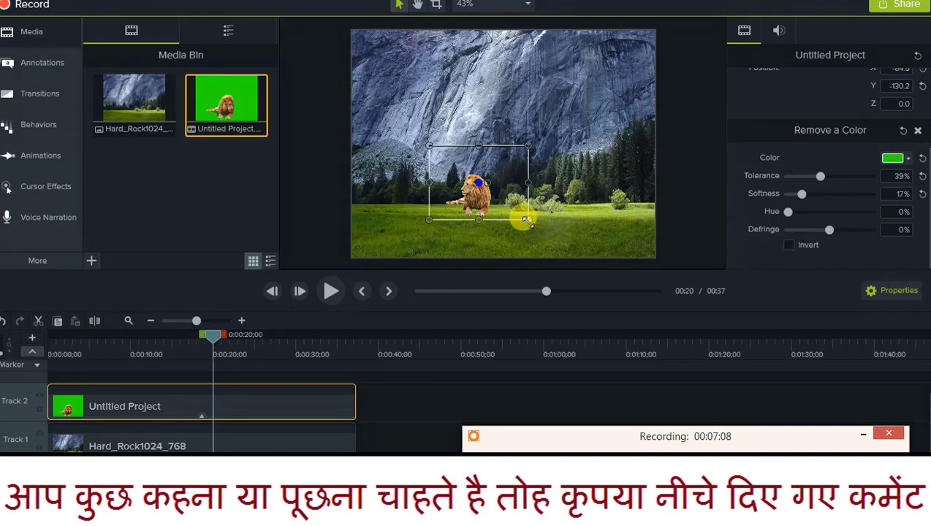
drag(528, 221, 518, 212)
drag(466, 182, 464, 191)
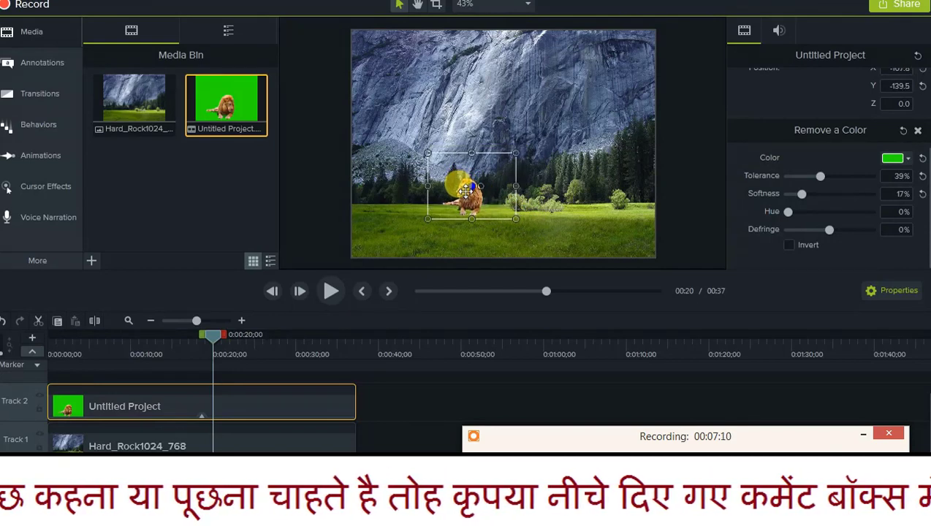
click(328, 290)
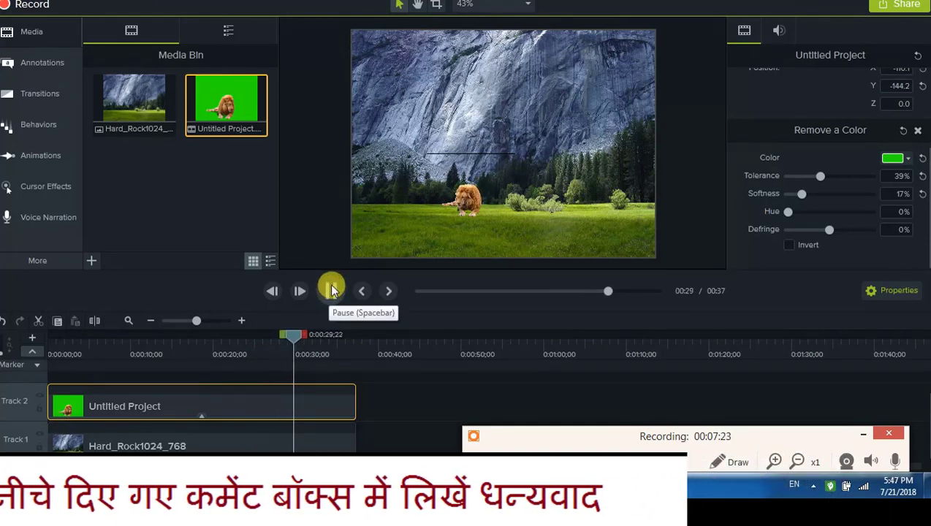
click(332, 291)
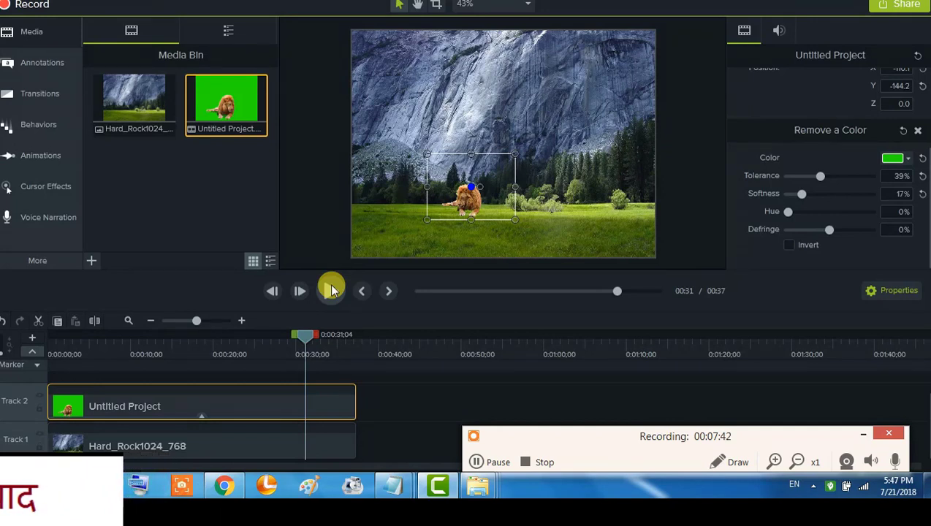
Step: Scrub back near the clip's start and briefly preview playback
drag(305, 337, 111, 337)
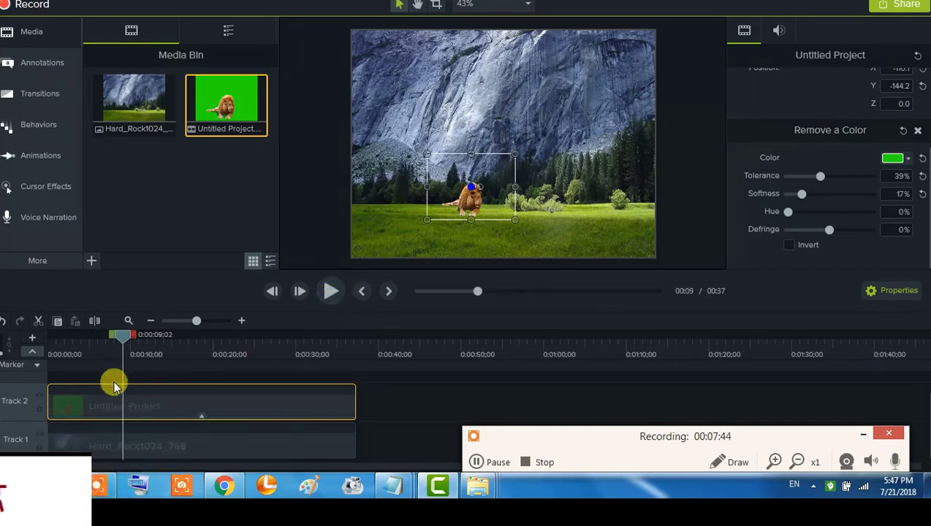
click(330, 294)
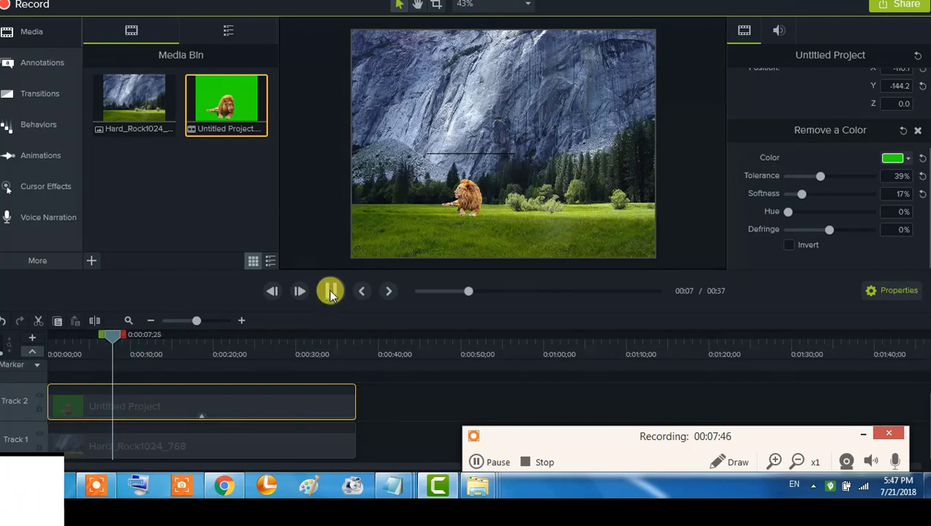
click(331, 290)
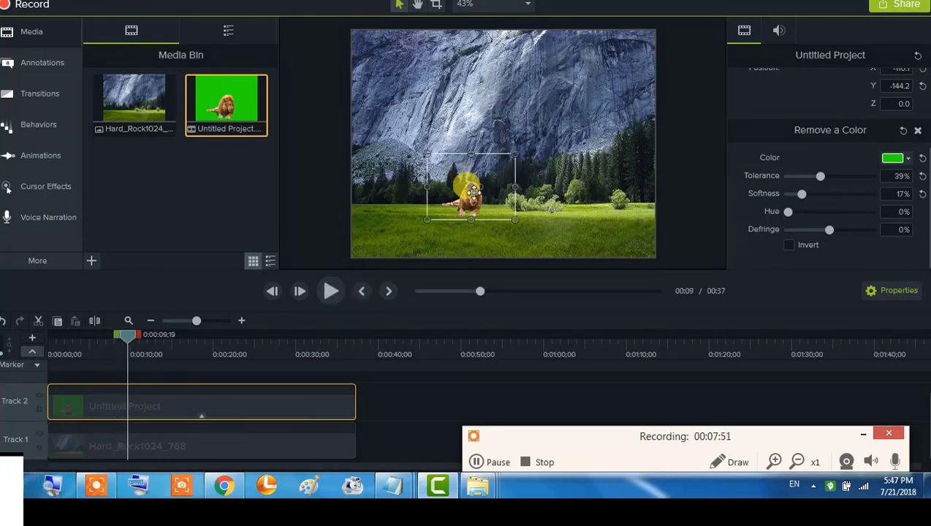
Step: Enlarge the lion to fill most of the frame, centred over the meadow at Y 50.3
drag(473, 191, 503, 223)
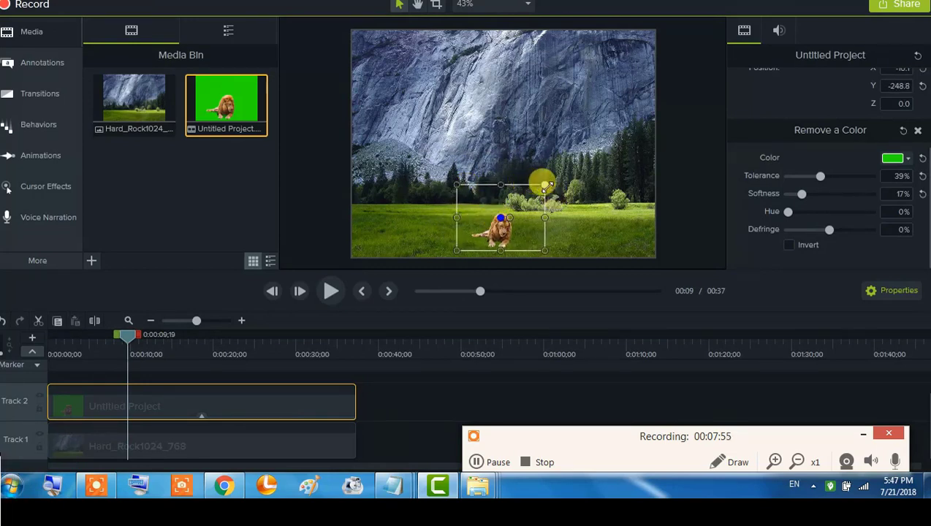
drag(544, 187, 591, 73)
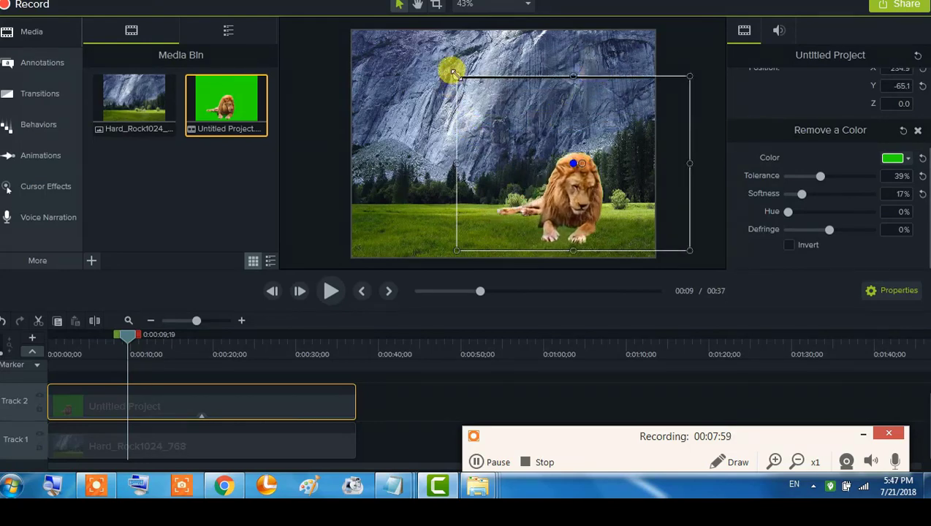
drag(453, 73, 311, 54)
drag(526, 104, 511, 128)
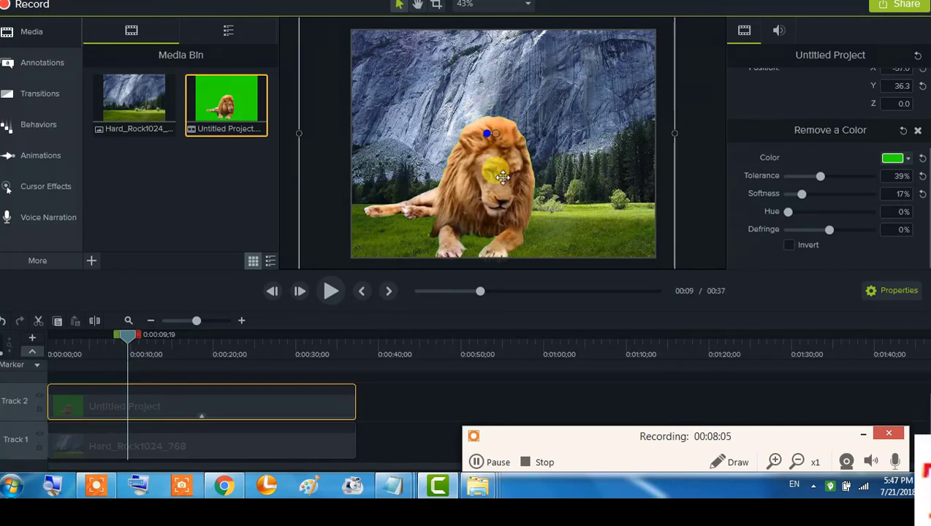
drag(502, 177, 517, 172)
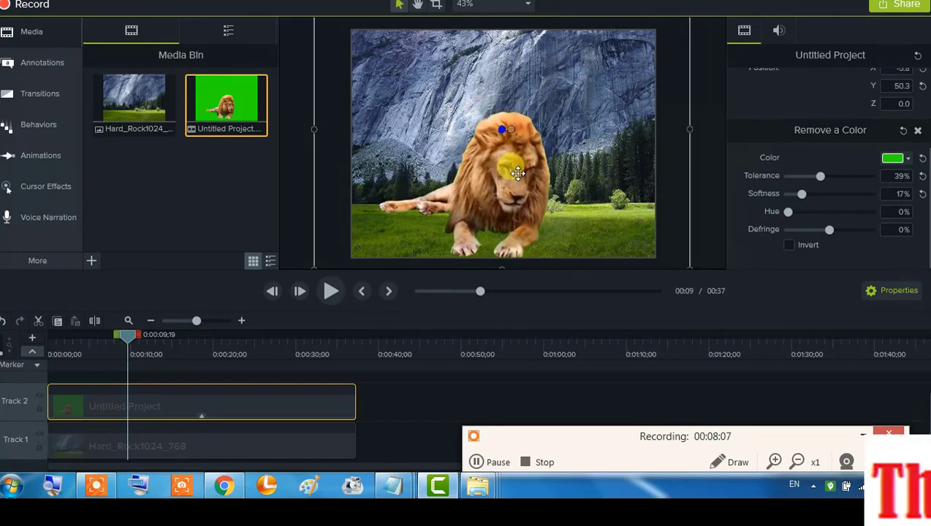
click(330, 291)
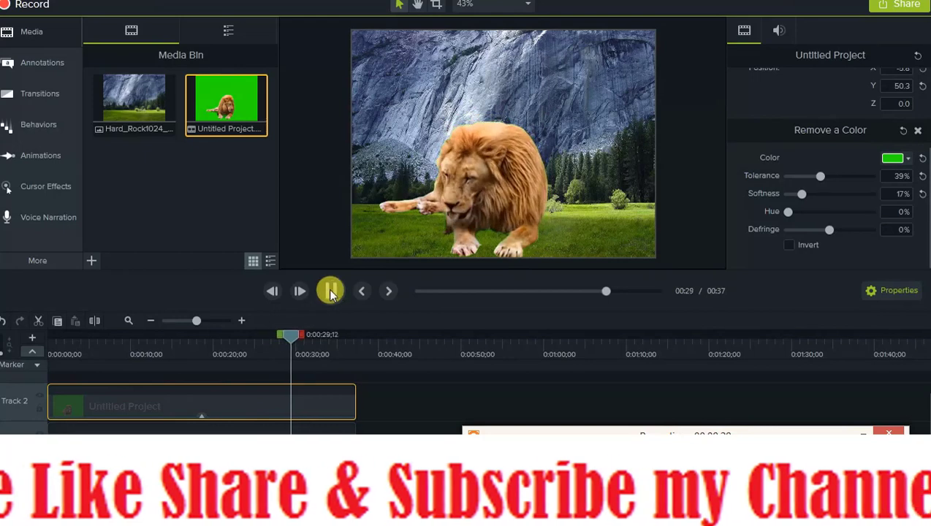
click(329, 290)
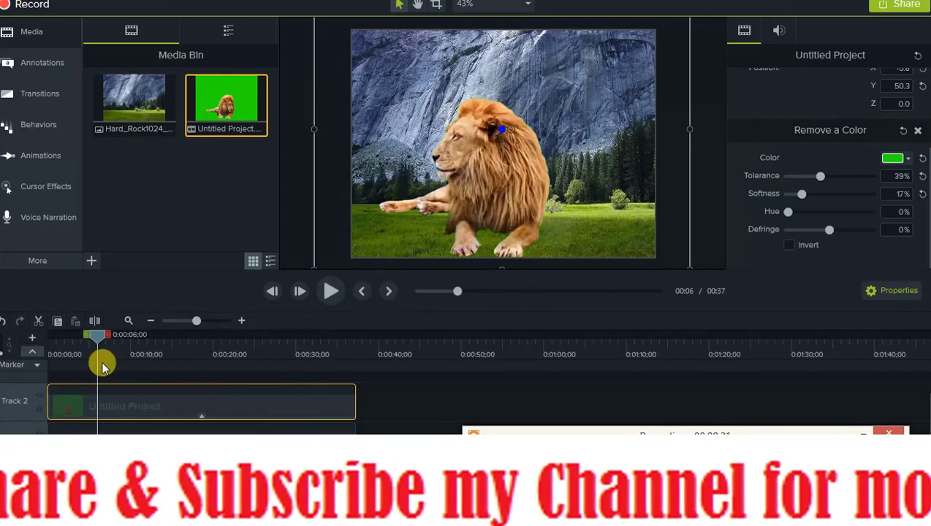
drag(304, 327, 97, 335)
click(331, 290)
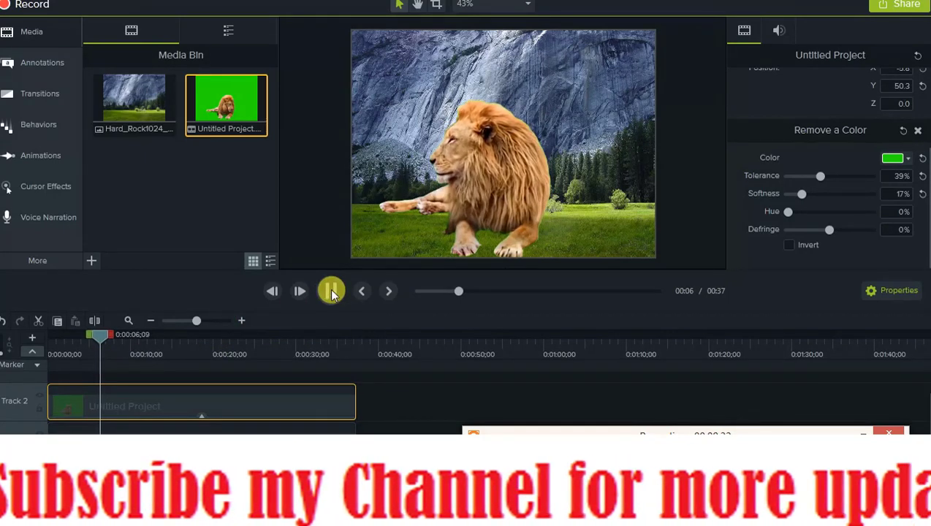